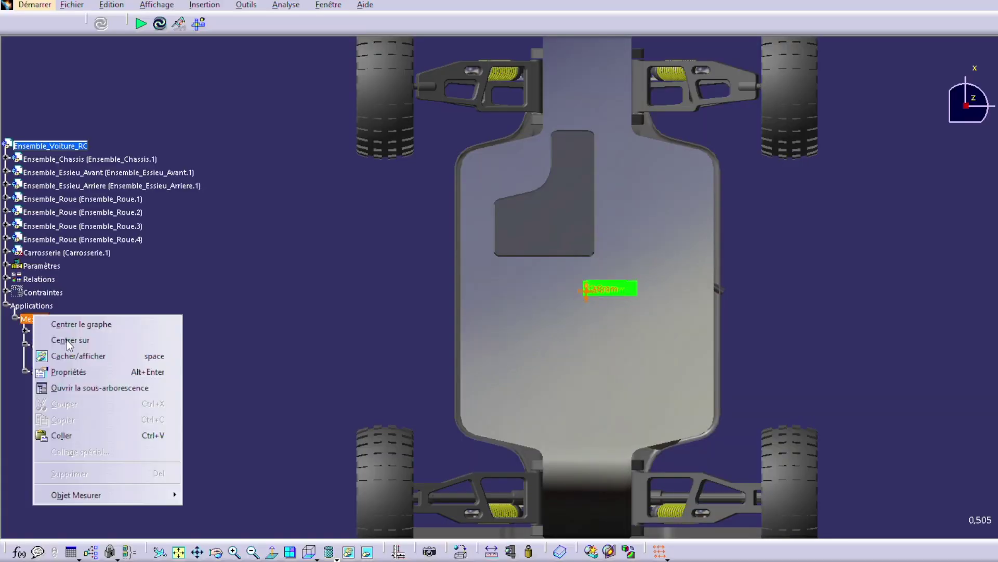
Hide the measurements grouped under Mesurer on the RC car assembly
{"action": "left_click", "coordinate": [70, 354]}
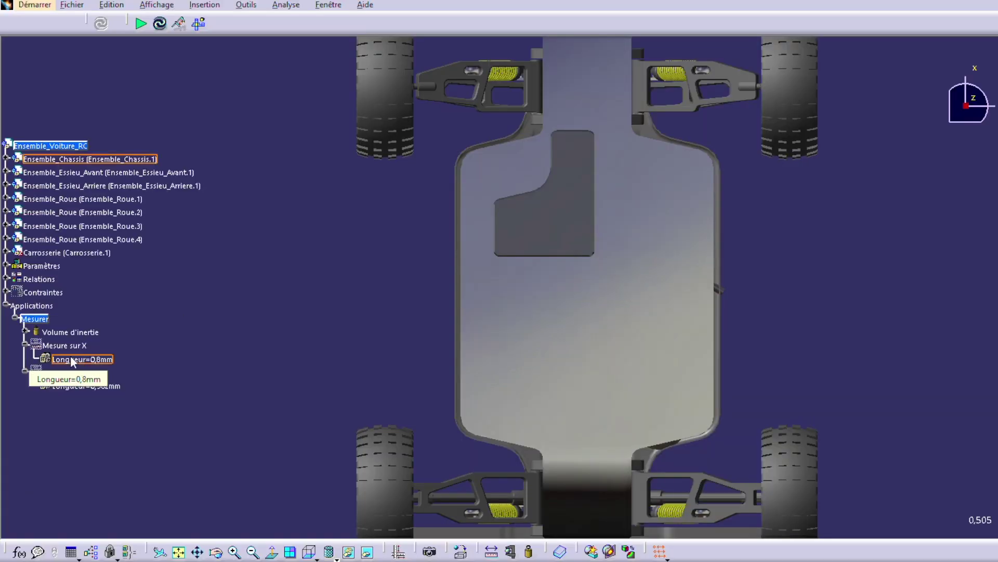
{"action": "left_click", "coordinate": [310, 552]}
{"action": "left_click", "coordinate": [333, 443]}
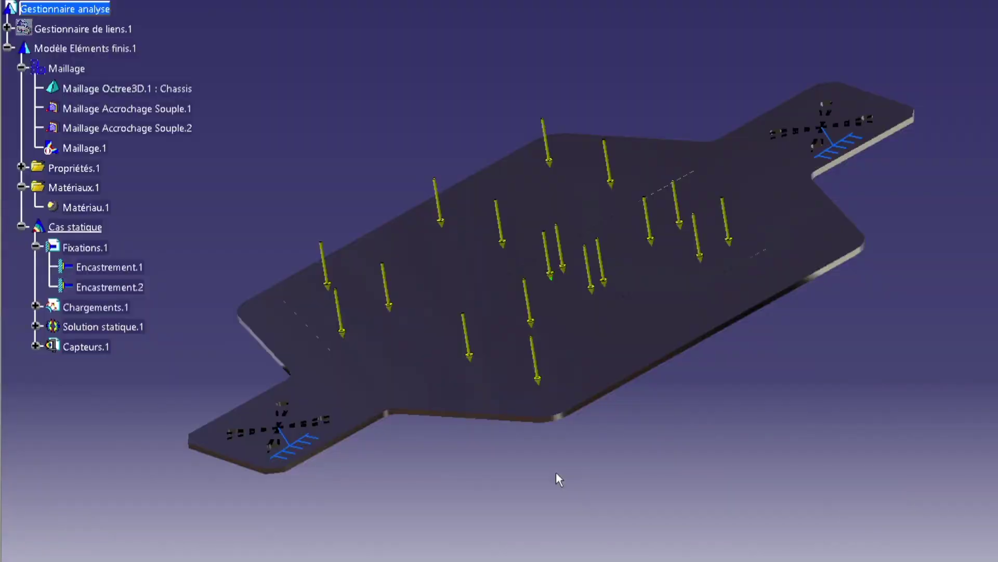
Examine the chassis finite-element model with its loads and clamps, and inspect the mesh closely along the plate's edge
{"action": "middle_click_drag", "start_coordinate": [415, 451], "coordinate": [476, 339]}
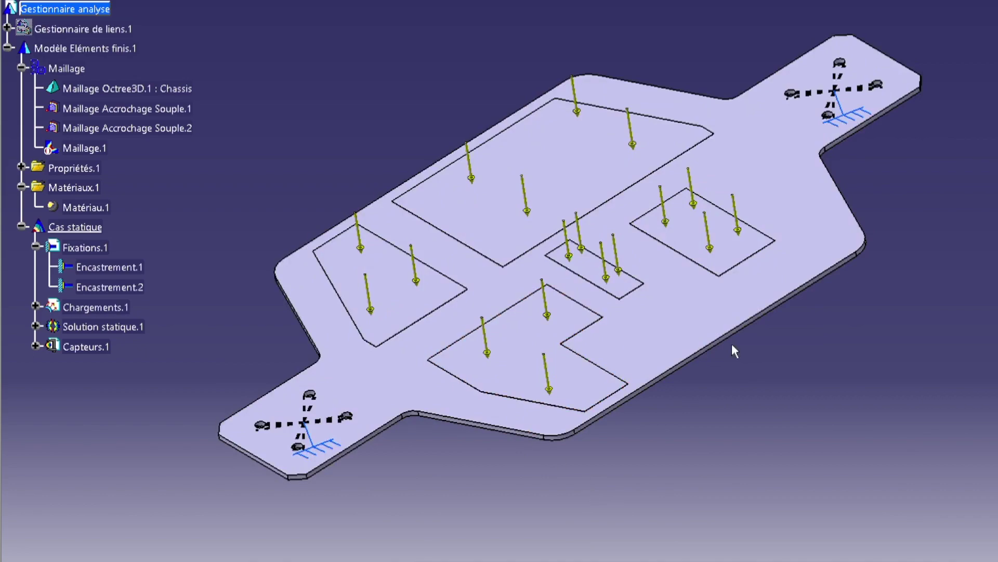
{"action": "middle_click_drag", "start_coordinate": [734, 351], "coordinate": [438, 431]}
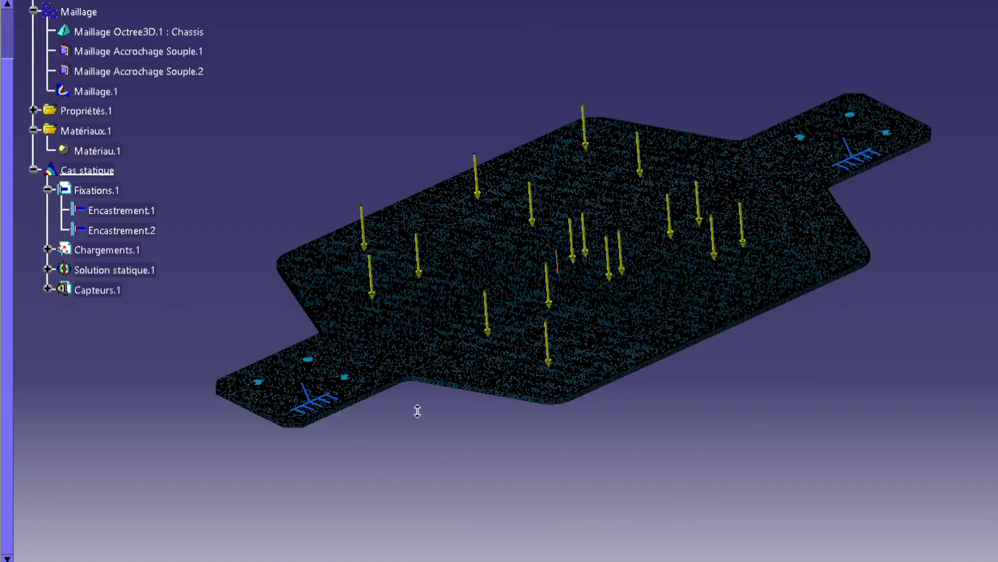
{"action": "middle_click_drag", "start_coordinate": [418, 411], "coordinate": [423, 292], "text": "ctrl"}
{"action": "middle_click_drag", "start_coordinate": [364, 390], "coordinate": [899, 4]}
{"action": "middle_click_drag", "start_coordinate": [673, 284], "coordinate": [647, 138], "text": "ctrl"}
{"action": "middle_click_drag", "start_coordinate": [647, 138], "coordinate": [566, 327]}
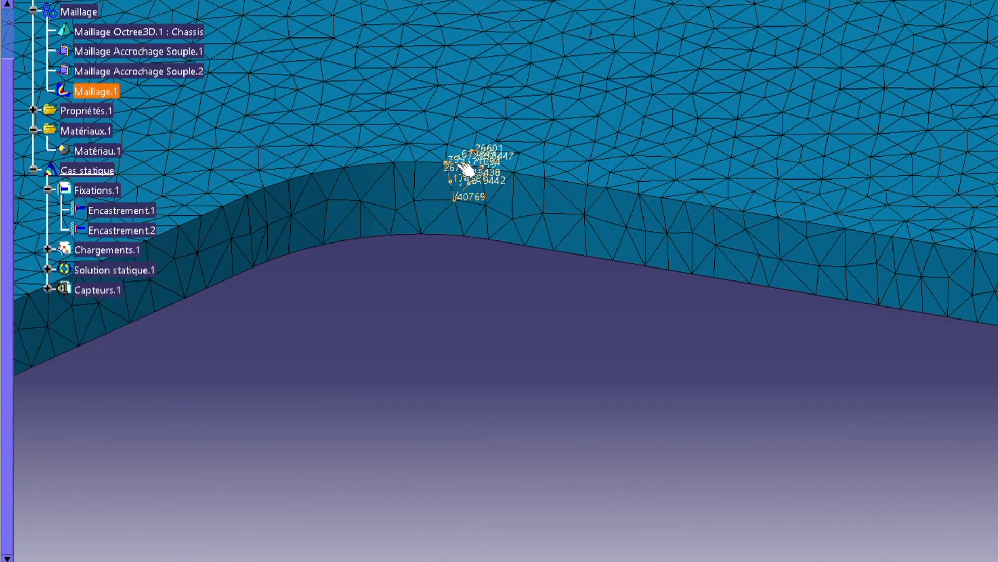
{"action": "middle_click_drag", "start_coordinate": [463, 233], "coordinate": [429, 169], "text": "ctrl"}
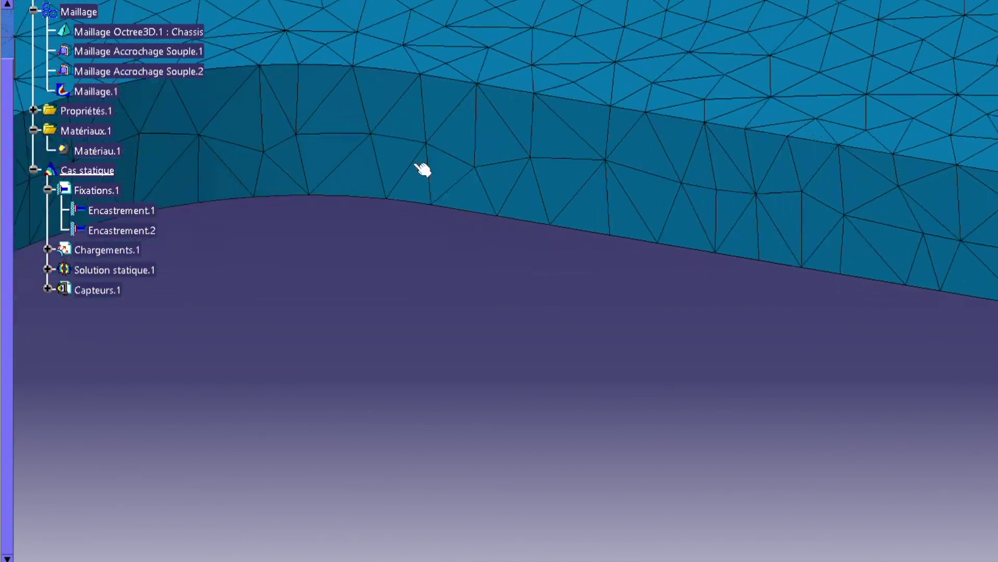
{"action": "middle_click_drag", "start_coordinate": [393, 101], "coordinate": [386, 437], "text": "ctrl"}
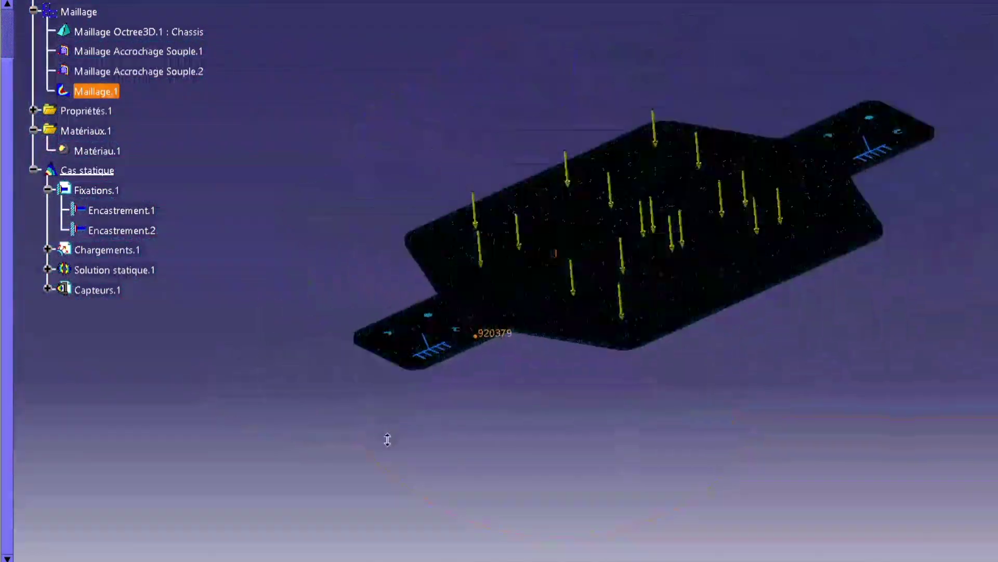
{"action": "middle_click_drag", "start_coordinate": [537, 314], "coordinate": [505, 339]}
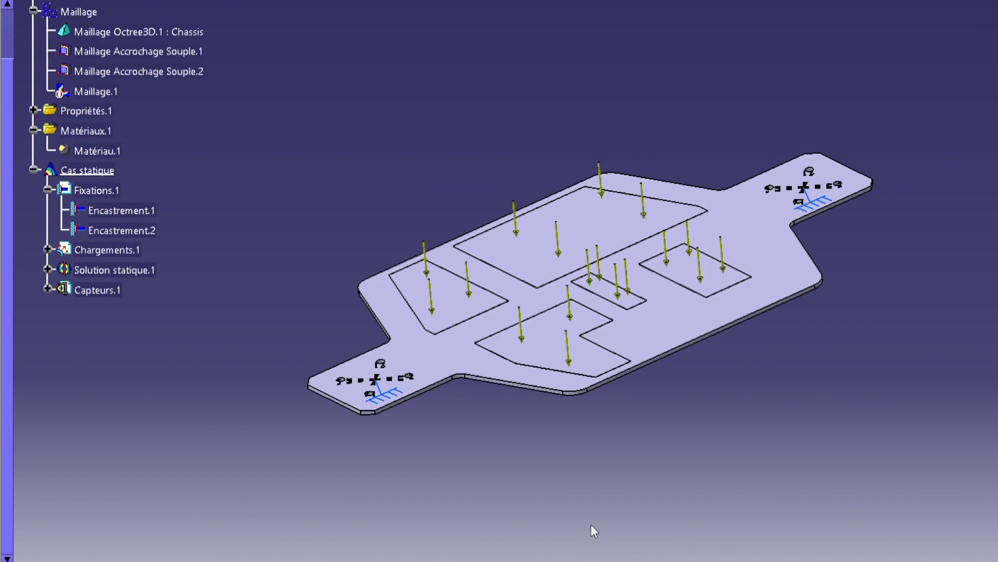
Display the Von Mises stress on the chassis and inspect the stress distribution around the clamped ends
{"action": "left_click", "coordinate": [599, 550]}
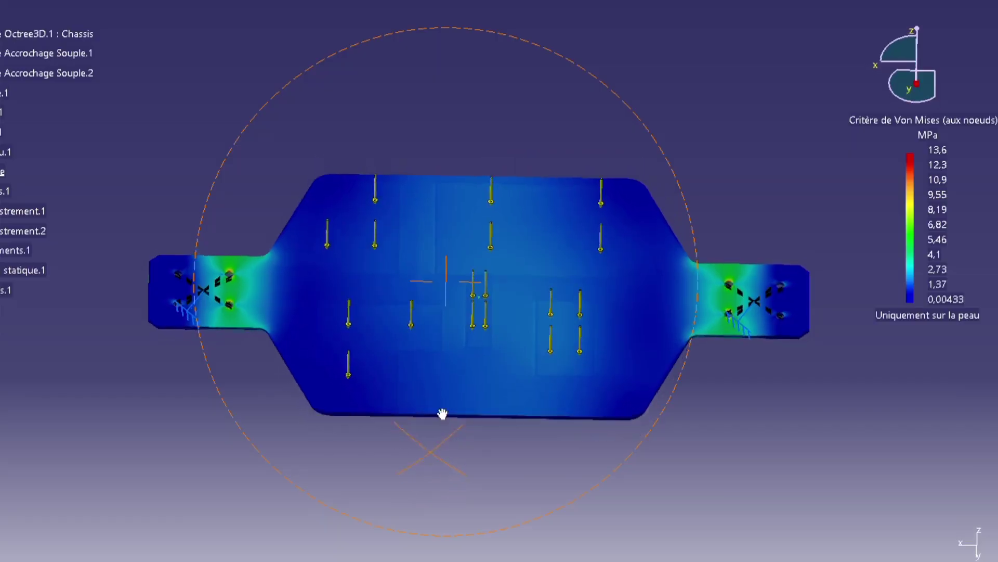
{"action": "middle_click_drag", "start_coordinate": [443, 412], "coordinate": [313, 294], "text": "ctrl"}
{"action": "middle_click_drag", "start_coordinate": [244, 348], "coordinate": [248, 283], "text": "ctrl"}
{"action": "middle_click_drag", "start_coordinate": [297, 253], "coordinate": [574, 152]}
{"action": "middle_click_drag", "start_coordinate": [470, 289], "coordinate": [461, 163], "text": "ctrl"}
{"action": "middle_click_drag", "start_coordinate": [396, 251], "coordinate": [408, 361], "text": "ctrl"}
{"action": "middle_click_drag", "start_coordinate": [616, 243], "coordinate": [377, 278]}
{"action": "middle_click_drag", "start_coordinate": [377, 278], "coordinate": [344, 320], "text": "ctrl"}
{"action": "middle_click_drag", "start_coordinate": [543, 214], "coordinate": [455, 249]}
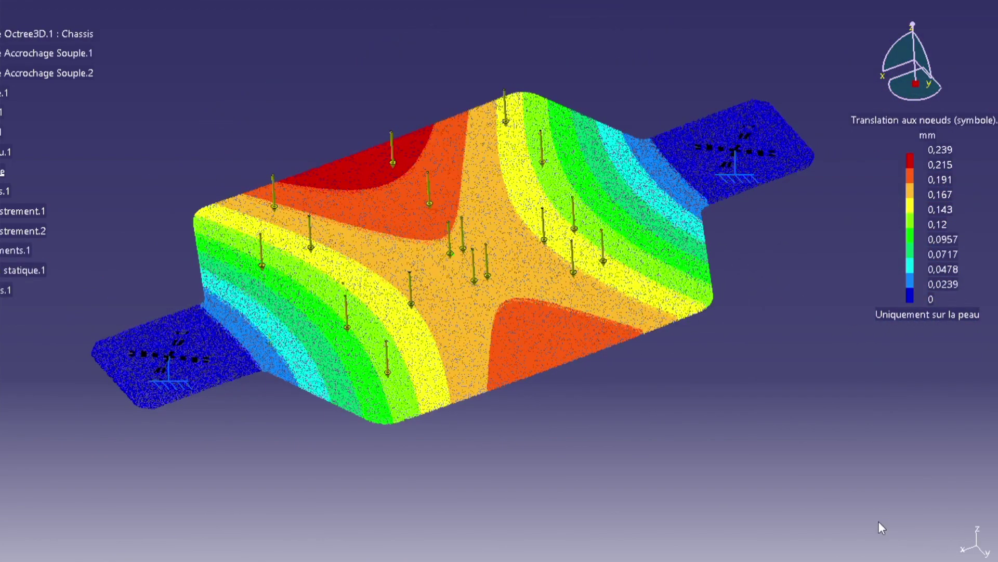
Examine the nodal displacement plot of the chassis from several angles
{"action": "middle_click_drag", "start_coordinate": [572, 418], "coordinate": [645, 322]}
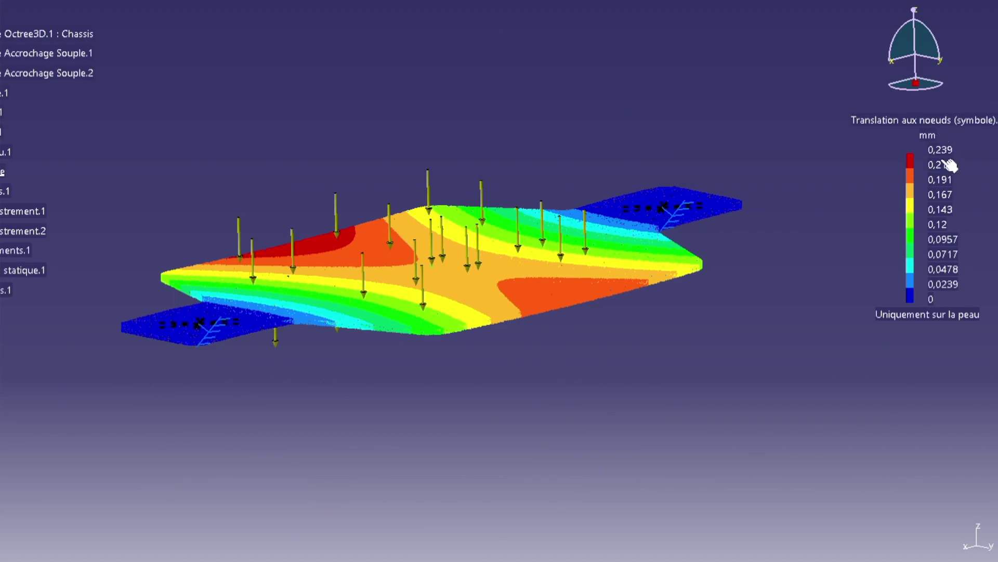
{"action": "middle_click_drag", "start_coordinate": [298, 351], "coordinate": [362, 403]}
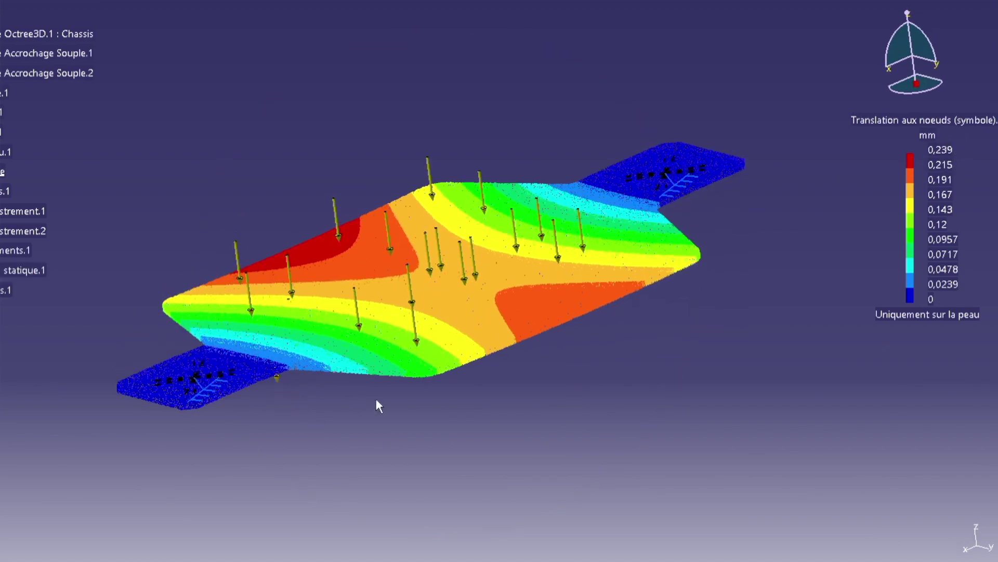
{"action": "mouse_move", "coordinate": [419, 376]}
{"action": "middle_mouse_down"}
{"action": "mouse_move", "coordinate": [423, 281]}
{"action": "mouse_move", "coordinate": [410, 373]}
{"action": "middle_mouse_up"}
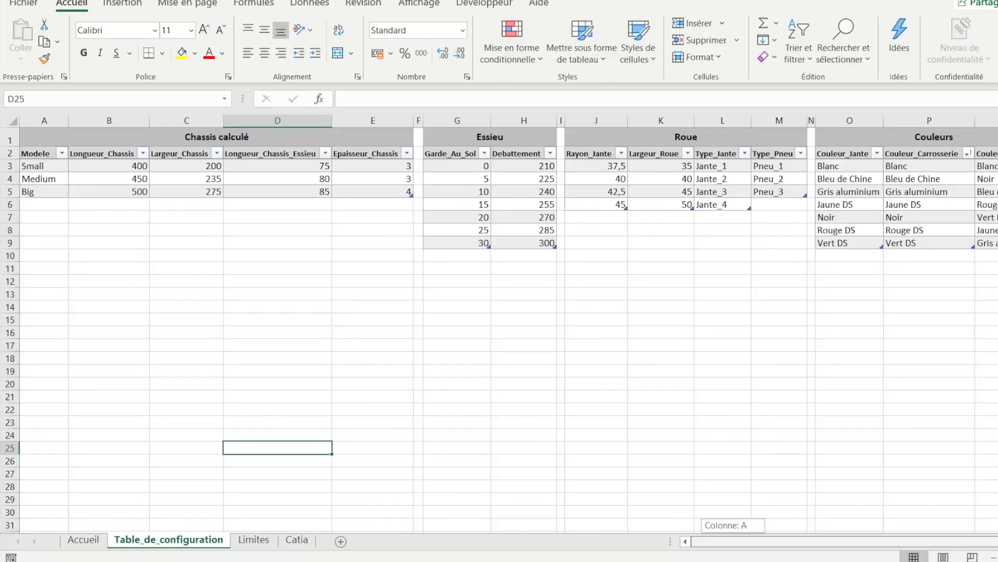
Review the configuration table and the parameter minimum and maximum limits in A1:C9 of the Limites sheet
{"action": "left_click_drag", "start_coordinate": [842, 541], "coordinate": [864, 541]}
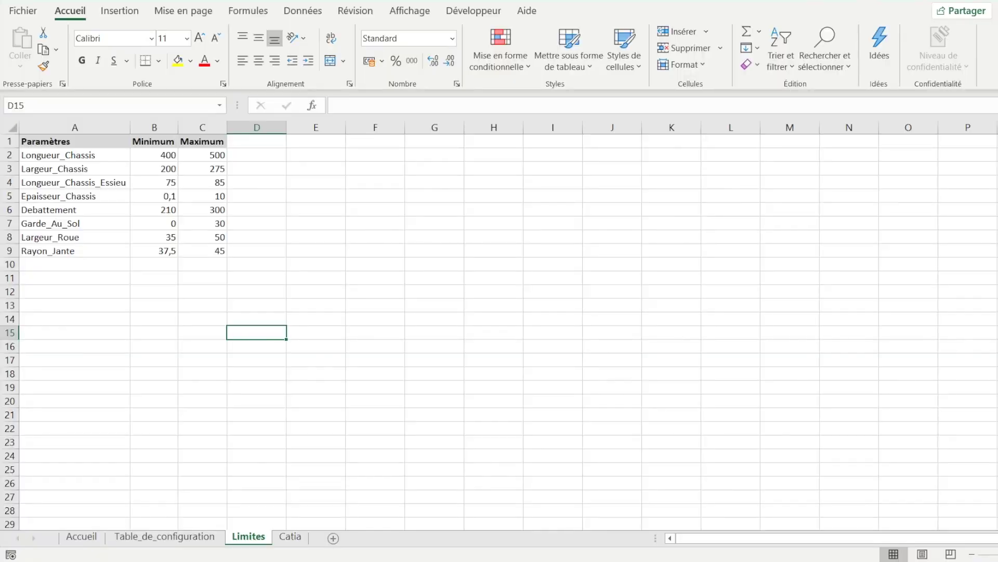
{"action": "left_click_drag", "start_coordinate": [74, 141], "coordinate": [202, 250]}
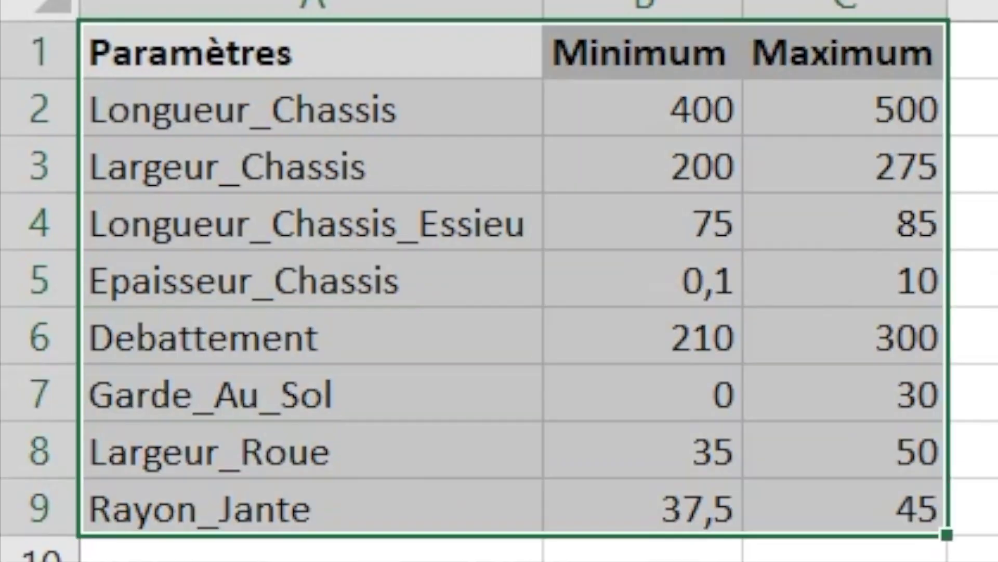
{"action": "left_click", "coordinate": [983, 557]}
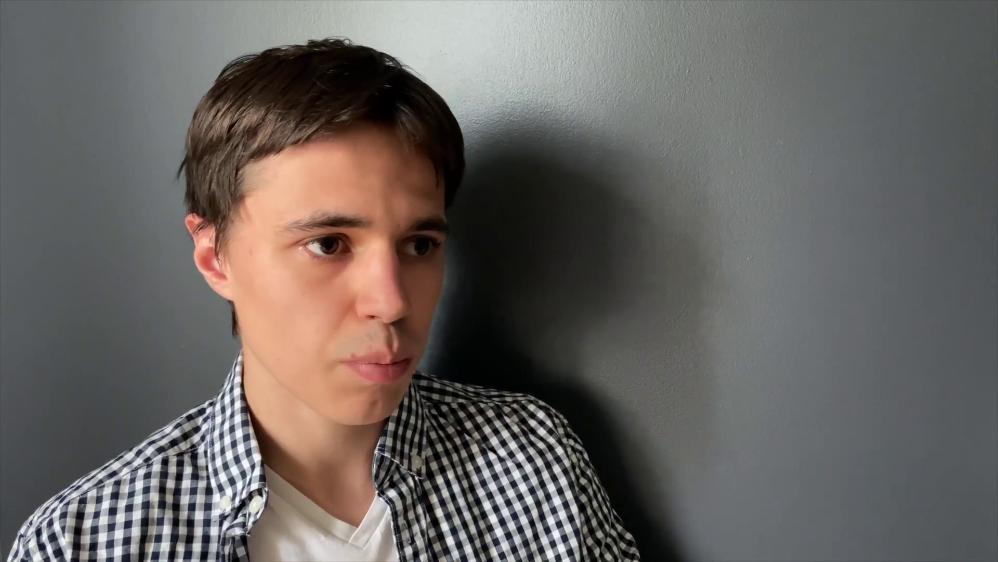
Launch the RC car configurator and choose the predefined Small chassis type
{"action": "left_click", "coordinate": [223, 85]}
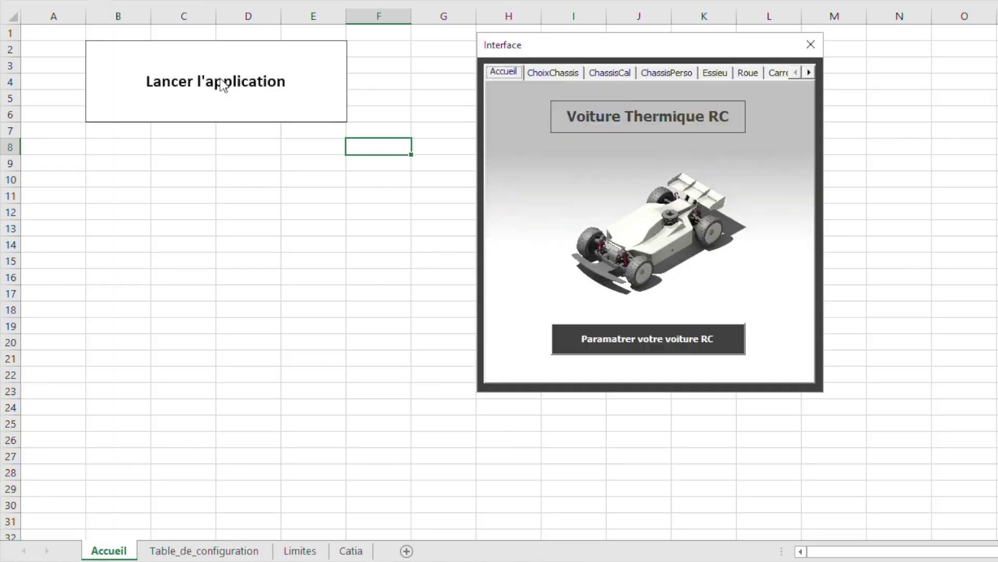
{"action": "left_click", "coordinate": [698, 339]}
{"action": "left_click", "coordinate": [743, 167]}
{"action": "left_click", "coordinate": [676, 196]}
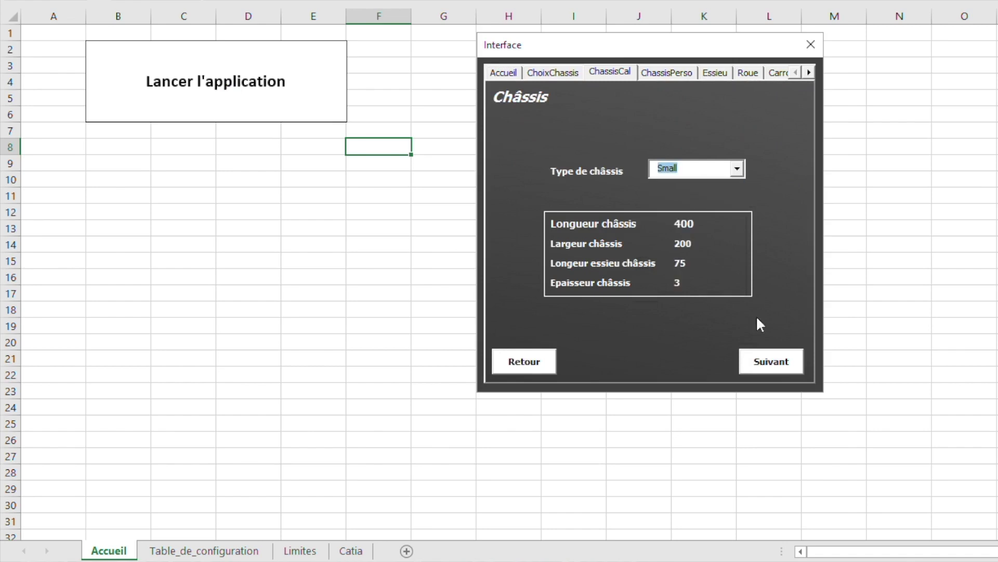
{"action": "left_click", "coordinate": [769, 361]}
Set the axle's ground clearance to 10, its suspension travel to 225 and the transmission to Propulsion
{"action": "left_click", "coordinate": [744, 196]}
{"action": "left_click", "coordinate": [728, 221]}
{"action": "left_click", "coordinate": [744, 222]}
{"action": "left_click", "coordinate": [717, 253]}
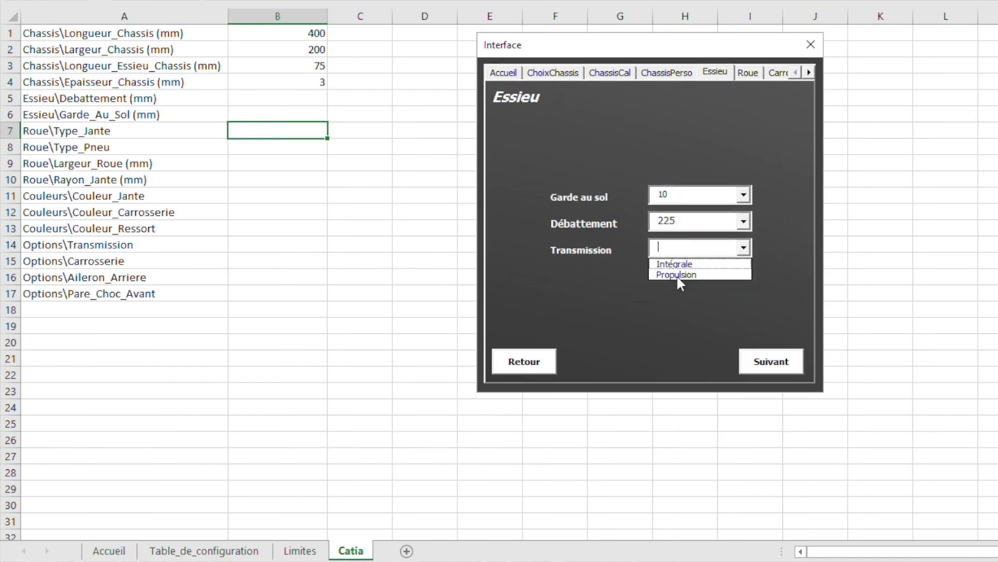
{"action": "left_click", "coordinate": [771, 361]}
Configure the wheels with rim radius 45, wheel width 50, tyre Pneu_3, rim Jante_4 and rim colour Bleu de Chine
{"action": "left_click", "coordinate": [743, 124]}
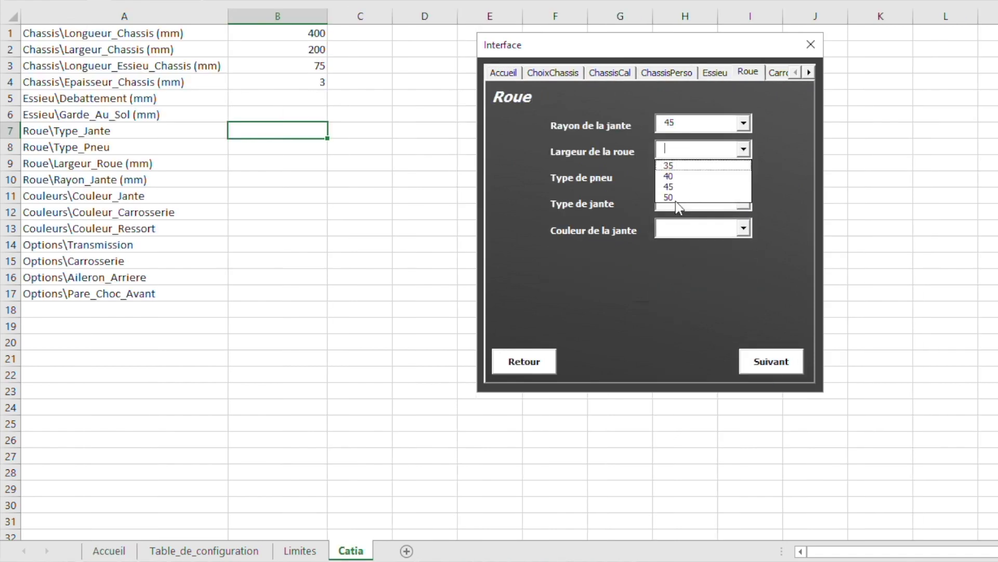
{"action": "left_click", "coordinate": [697, 213]}
{"action": "left_click", "coordinate": [681, 249]}
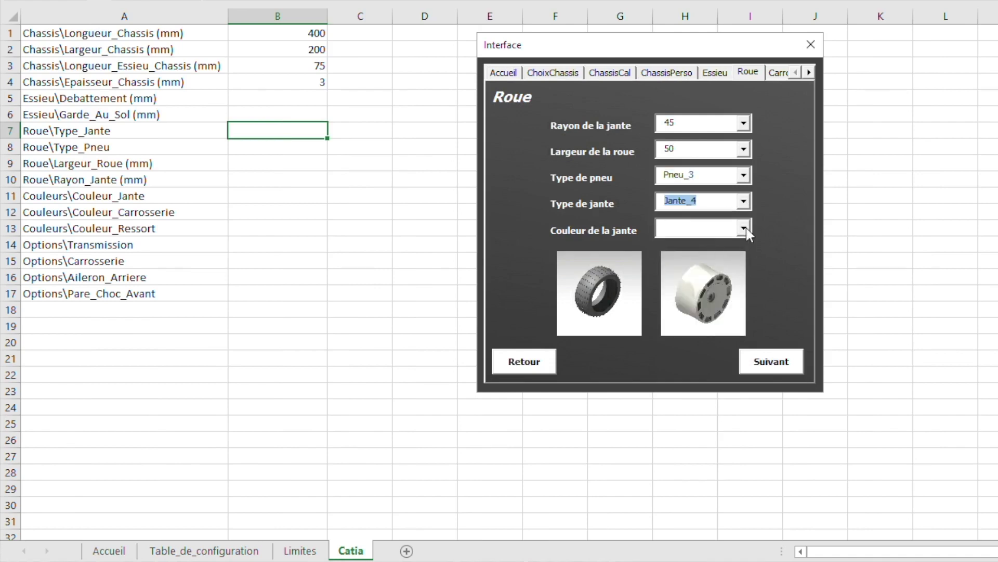
{"action": "left_click", "coordinate": [743, 230]}
{"action": "left_click", "coordinate": [692, 254]}
{"action": "left_click", "coordinate": [772, 361]}
Set both the body colour and the spring colour to Bleu de Chine, leaving the Carrosserie option unchecked
{"action": "left_click", "coordinate": [749, 260]}
{"action": "left_click", "coordinate": [715, 288]}
{"action": "left_click", "coordinate": [738, 288]}
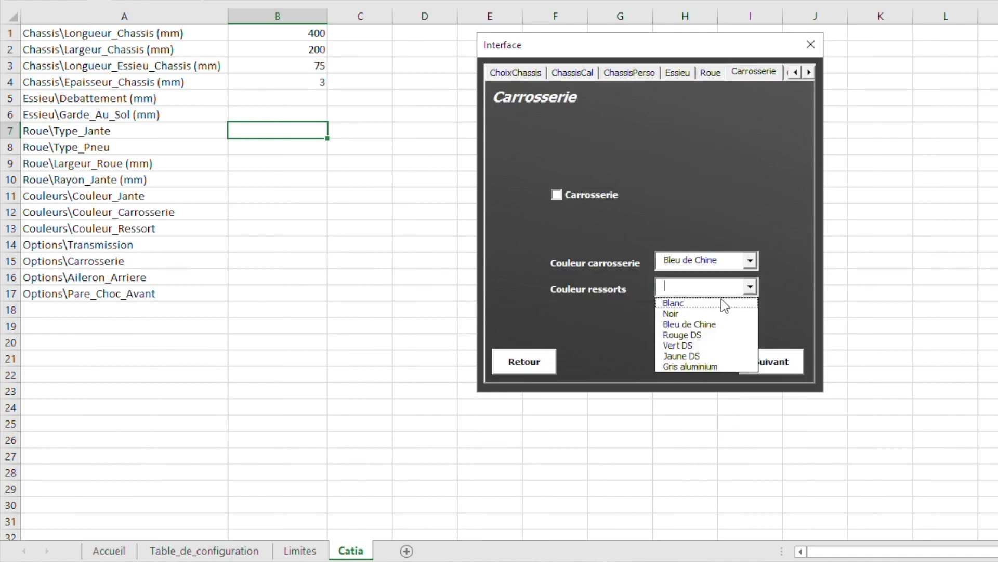
{"action": "left_click", "coordinate": [690, 324]}
{"action": "left_click", "coordinate": [761, 361]}
Add the Pare Choc Avant and Aileron options and validate the car configuration
{"action": "left_click", "coordinate": [563, 175]}
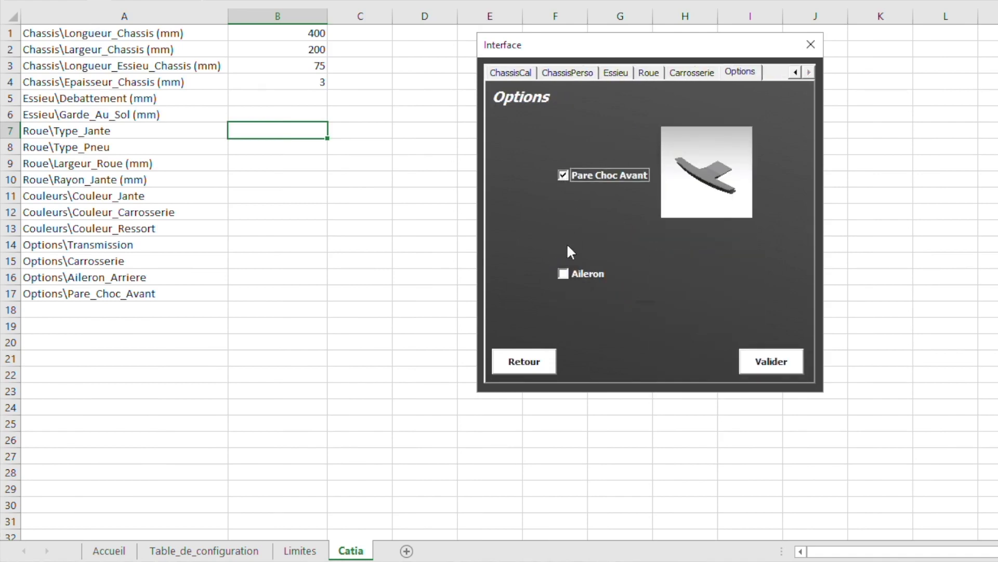
{"action": "left_click", "coordinate": [564, 273]}
{"action": "left_click", "coordinate": [767, 361]}
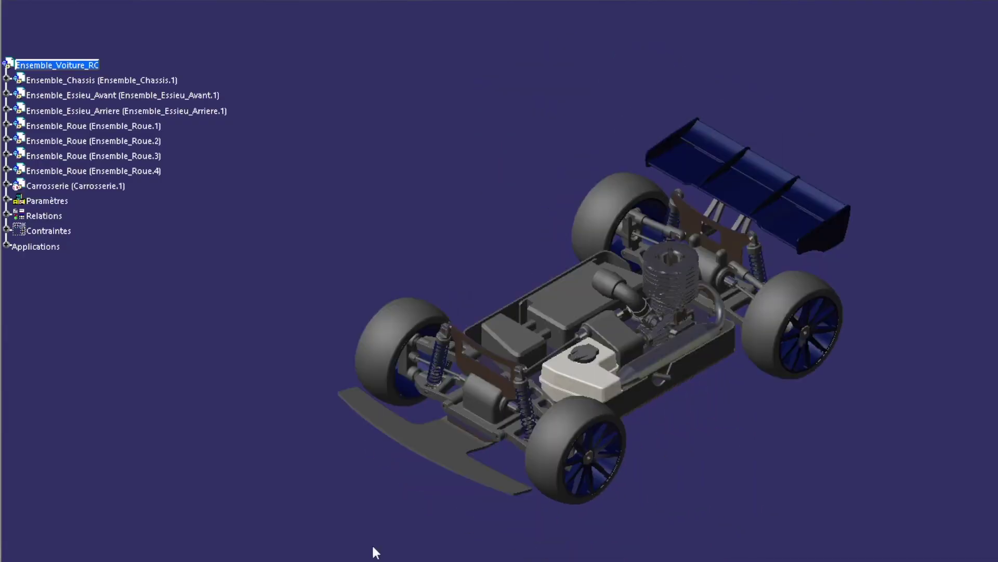
Switch to CATIA and examine the configured car assembly from different views
{"action": "left_click", "coordinate": [373, 560]}
{"action": "left_click", "coordinate": [372, 474]}
{"action": "left_click", "coordinate": [370, 561]}
{"action": "left_click", "coordinate": [371, 451]}
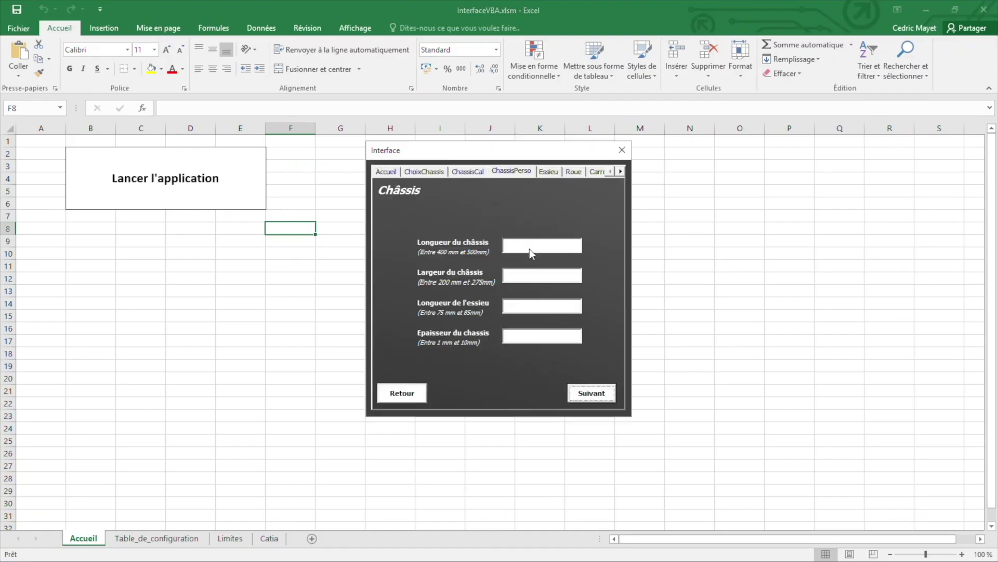
Enter a custom chassis with length 450, width 210, axle length 80 and thickness 1 mm, and go back to the chassis choice
{"action": "type", "text": "1"}
{"action": "left_click", "coordinate": [598, 395]}
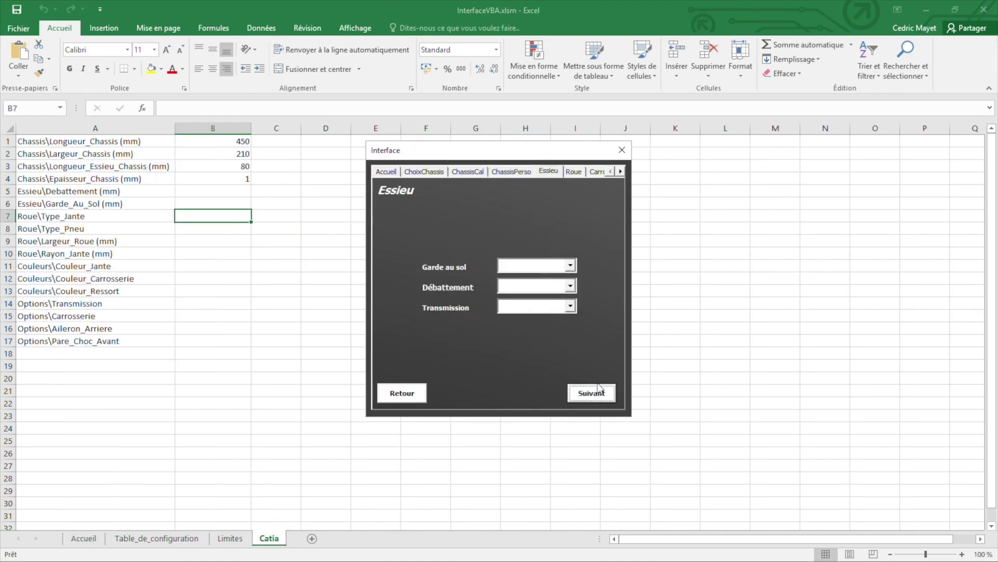
{"action": "left_click", "coordinate": [415, 394]}
{"action": "left_click", "coordinate": [415, 394]}
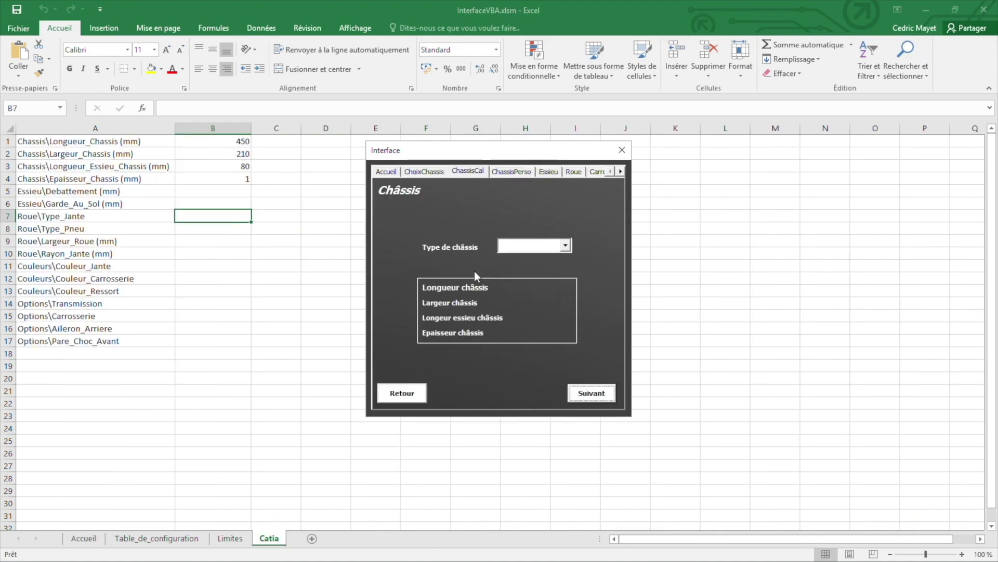
Choose the predefined Medium chassis, and set the axle's ground clearance to 10 along with a suspension travel and transmission
{"action": "left_click", "coordinate": [542, 265]}
{"action": "left_click", "coordinate": [570, 265]}
{"action": "left_click", "coordinate": [520, 274]}
{"action": "left_click", "coordinate": [571, 286]}
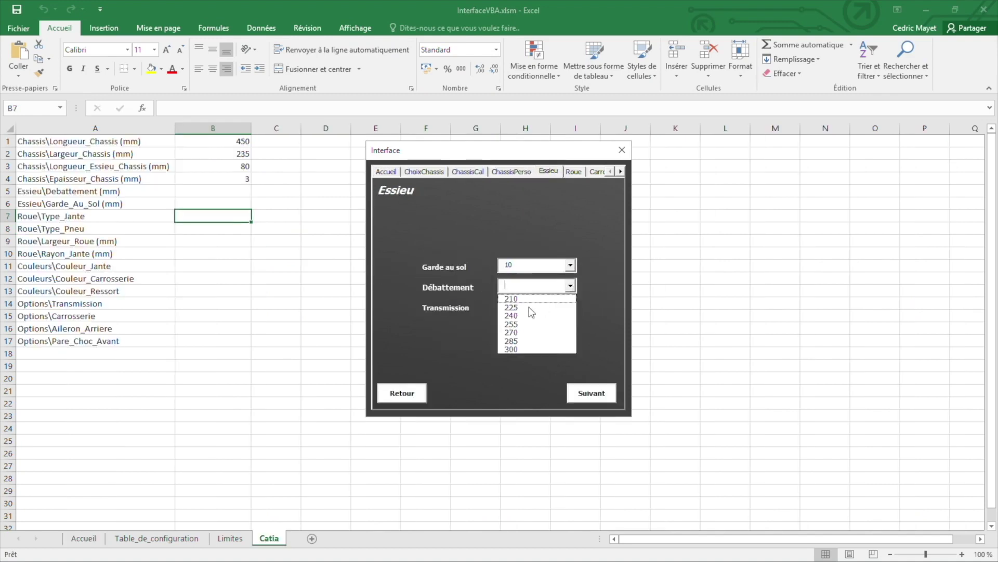
{"action": "left_click", "coordinate": [561, 306]}
Configure the wheels with rim radius 40, wheel width 45, tyre Pneu_1, rim Jante_4 and a rim colour
{"action": "left_click", "coordinate": [571, 211]}
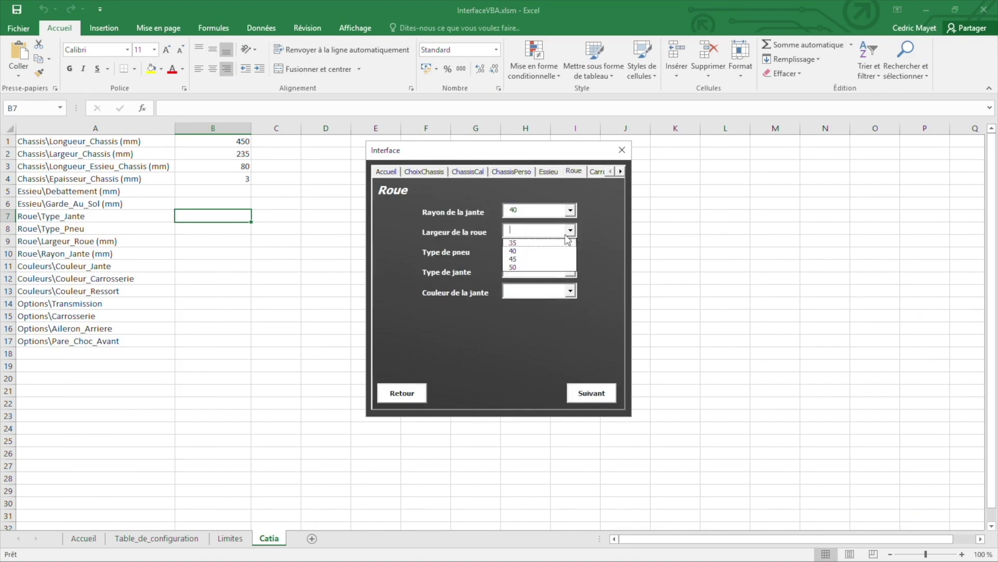
{"action": "left_click", "coordinate": [570, 252]}
{"action": "left_click", "coordinate": [570, 270]}
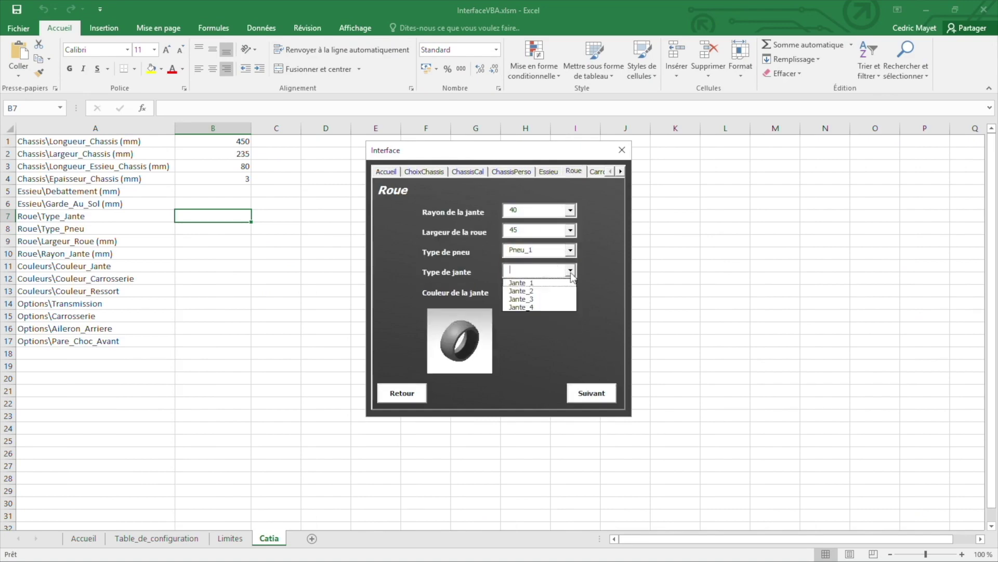
{"action": "left_click", "coordinate": [524, 307]}
{"action": "left_click", "coordinate": [571, 289]}
{"action": "left_click", "coordinate": [544, 364]}
Include the Carrosserie bodywork and choose the colours of the body and the springs
{"action": "left_click", "coordinate": [426, 264]}
{"action": "left_click", "coordinate": [517, 376]}
{"action": "left_click", "coordinate": [575, 337]}
{"action": "left_click", "coordinate": [524, 385]}
{"action": "left_click", "coordinate": [591, 392]}
Include both the front bumper and the rear wing in the second configuration and submit it
{"action": "left_click", "coordinate": [433, 251]}
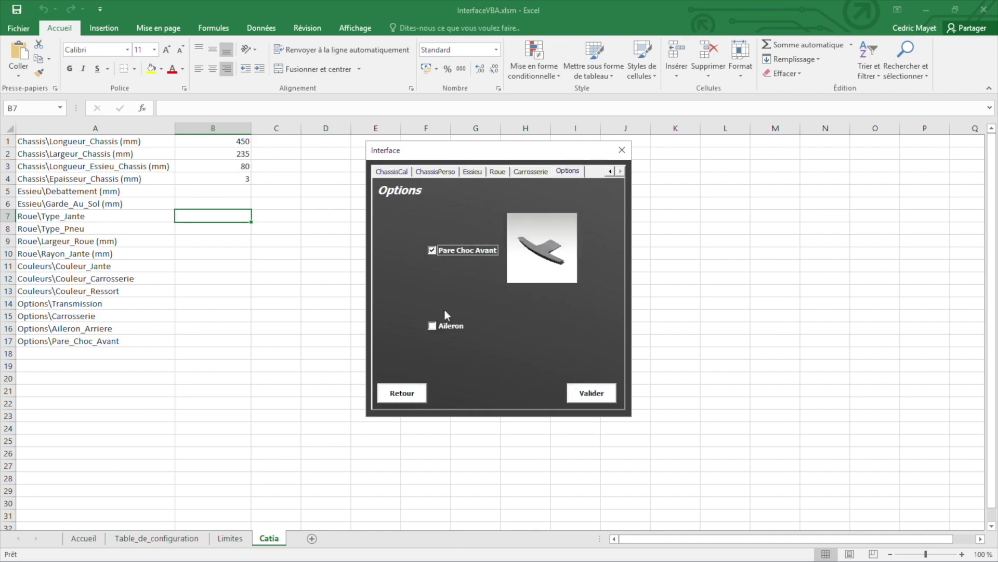
{"action": "left_click", "coordinate": [448, 326]}
{"action": "left_click", "coordinate": [592, 394]}
Switch to CATIA and update the Ensemble_Voiture_RC assembly with the new configuration
{"action": "left_click", "coordinate": [926, 10]}
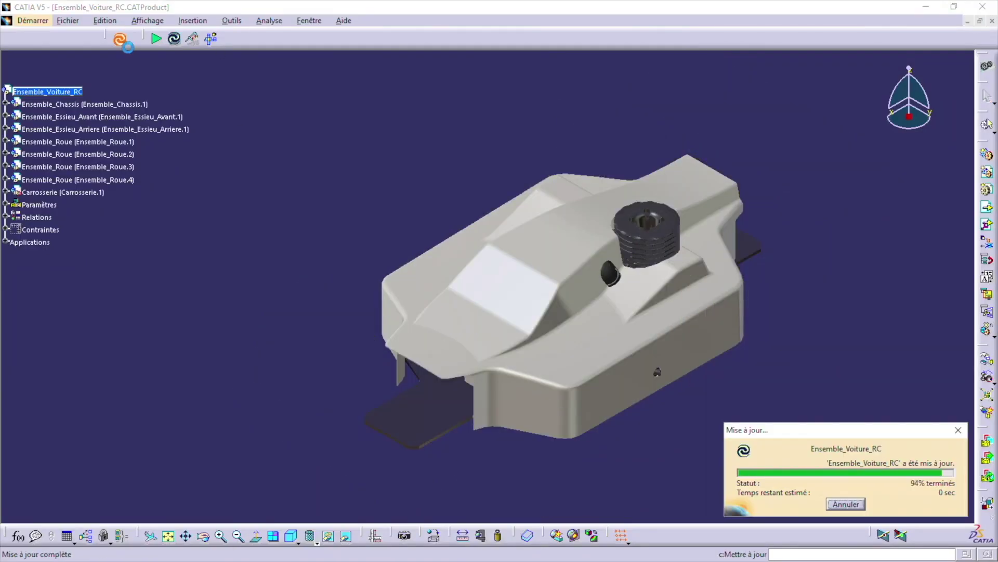
{"action": "left_click", "coordinate": [930, 394]}
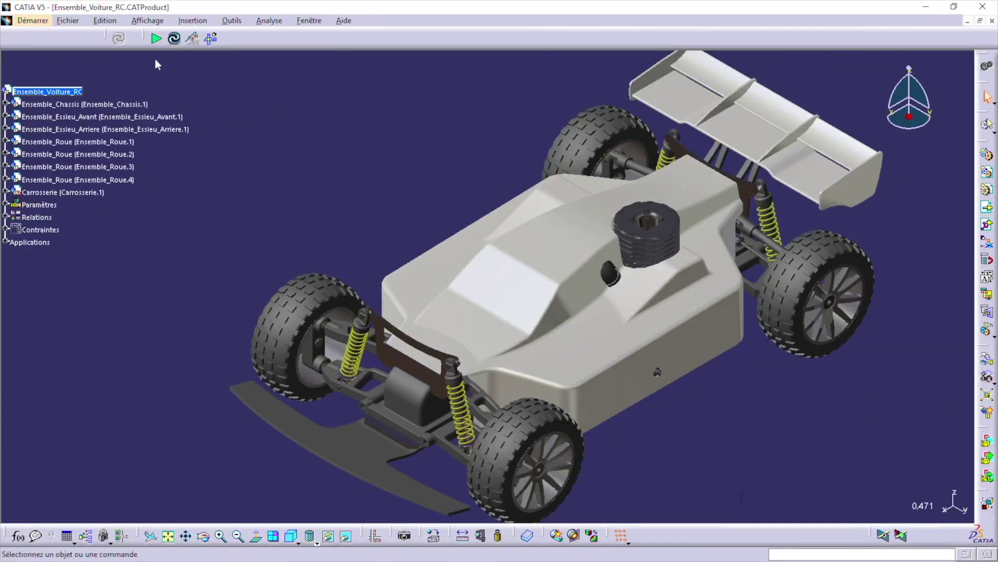
{"action": "left_click", "coordinate": [175, 39]}
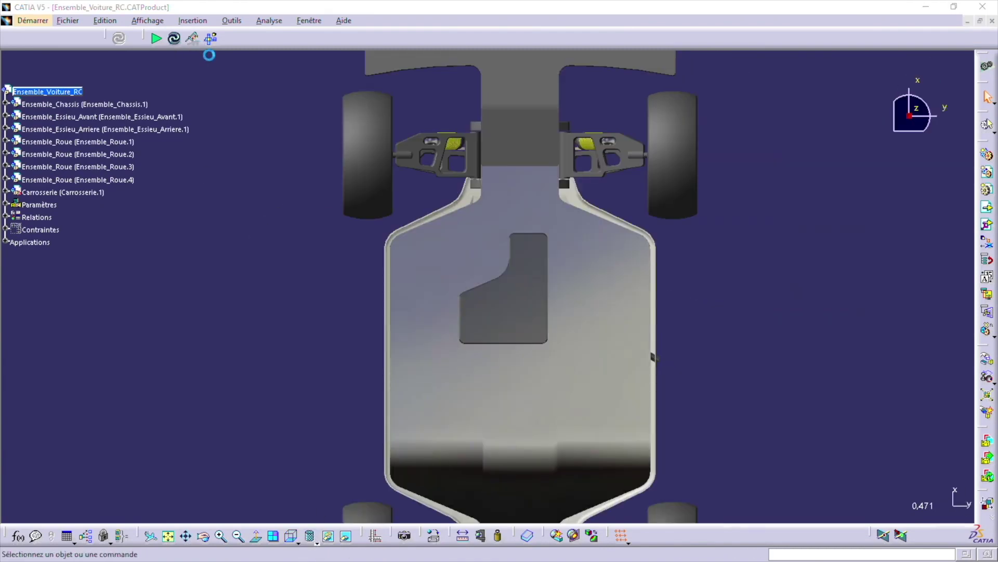
Run the Mise en plan command to generate the drawing of the car assembly
{"action": "left_click", "coordinate": [298, 543]}
{"action": "left_click", "coordinate": [311, 422]}
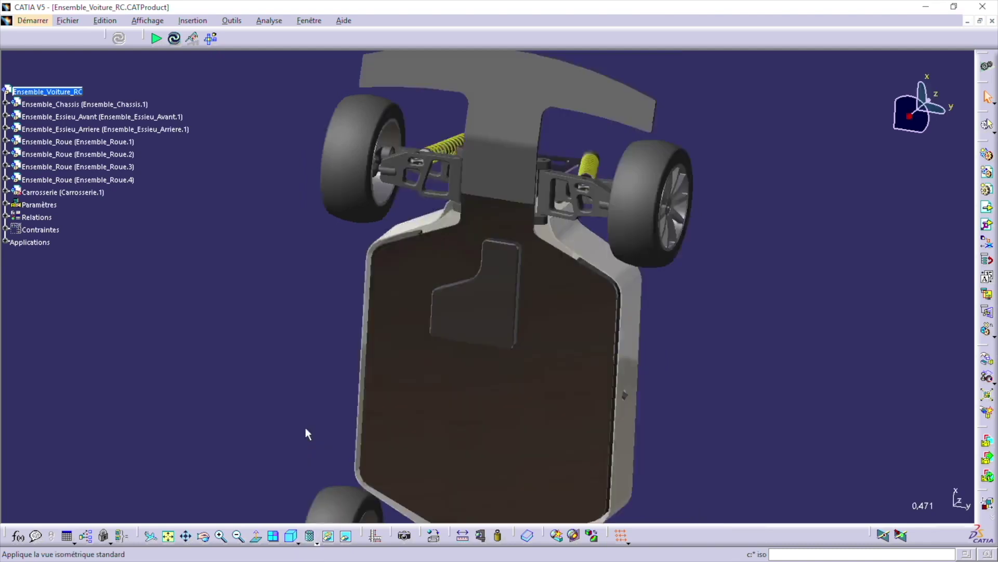
{"action": "left_click", "coordinate": [212, 39]}
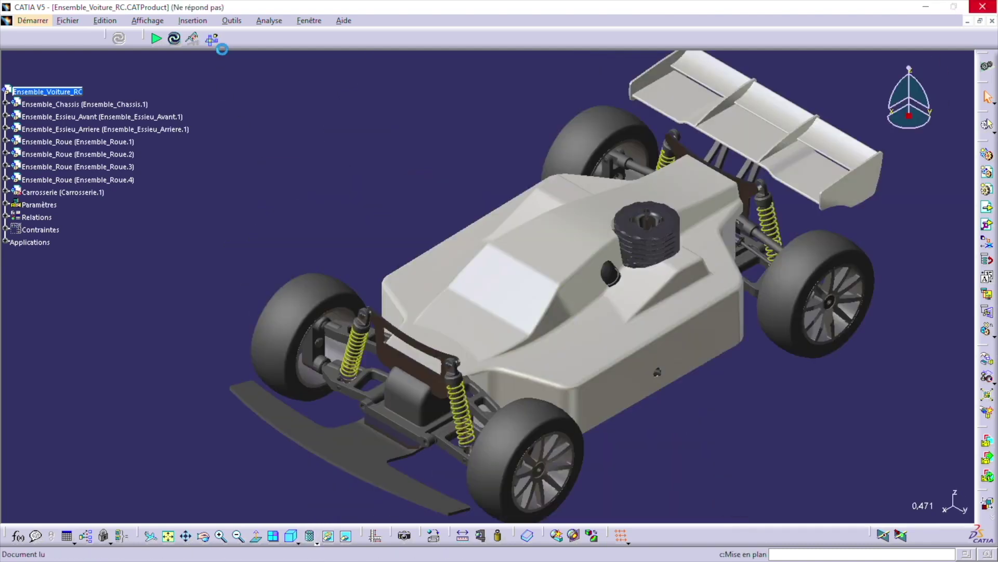